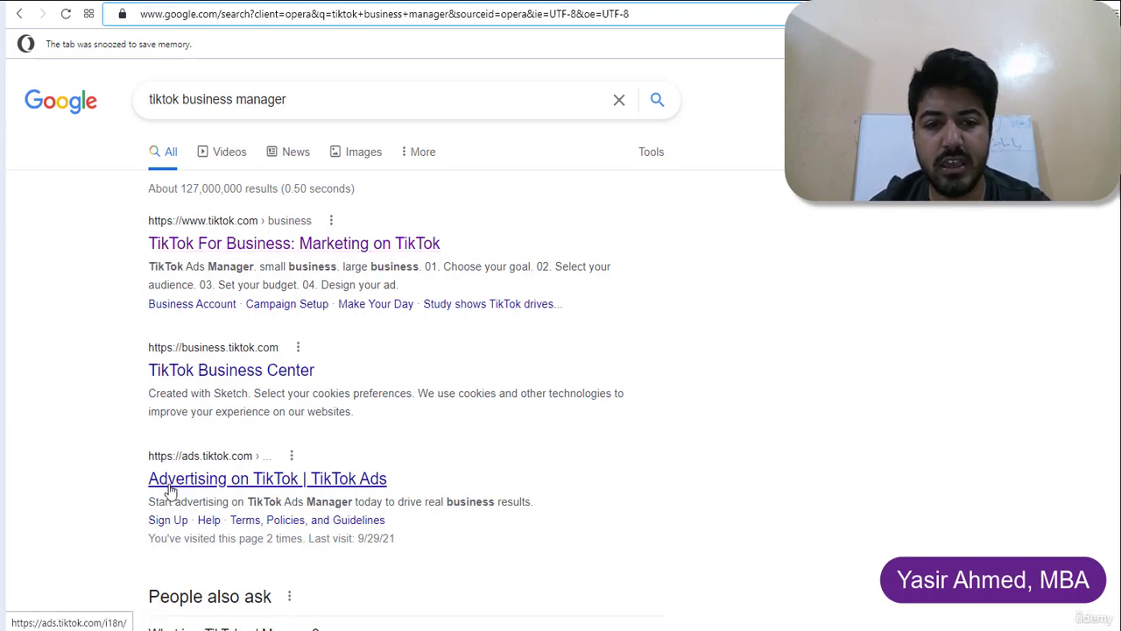
Step: Open the Advertising on TikTok search result and look through the TikTok For Business home page, including its campaign steps and blog
{"action": "left_click", "coordinate": [374, 480]}
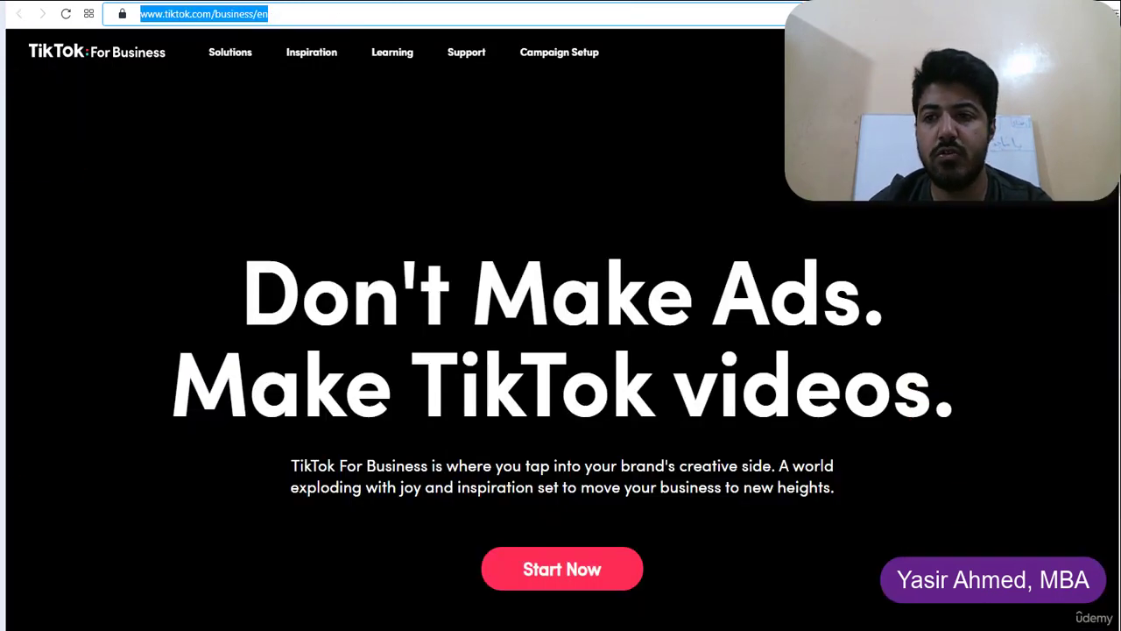
{"action": "scroll", "coordinate": [758, 288], "scroll_direction": "down", "scroll_amount": 5}
{"action": "scroll", "coordinate": [759, 287], "scroll_direction": "down", "scroll_amount": 8}
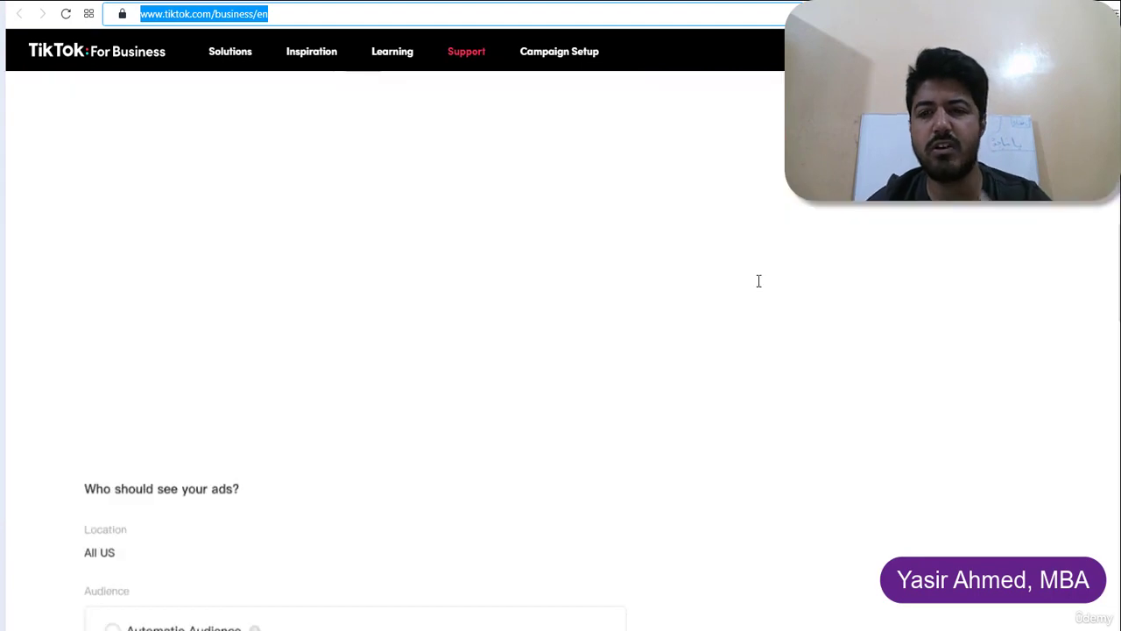
{"action": "scroll", "coordinate": [759, 288], "scroll_direction": "down", "scroll_amount": 6}
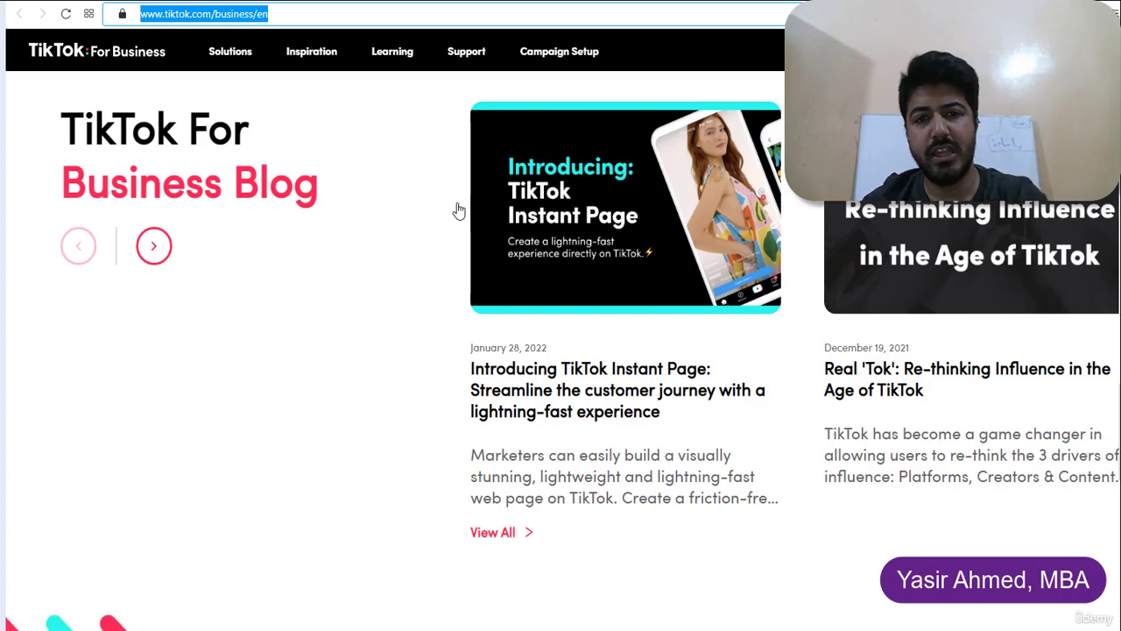
{"action": "scroll", "coordinate": [470, 306], "scroll_direction": "up", "scroll_amount": 4}
{"action": "scroll", "coordinate": [470, 306], "scroll_direction": "up", "scroll_amount": 2}
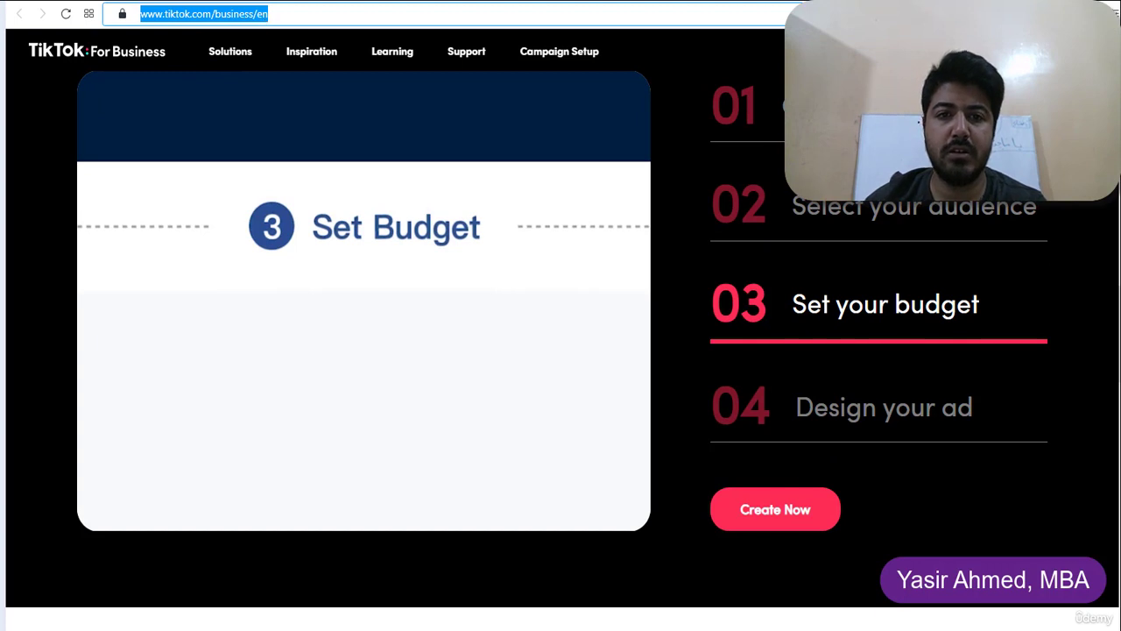
{"action": "key", "text": "alt+Left"}
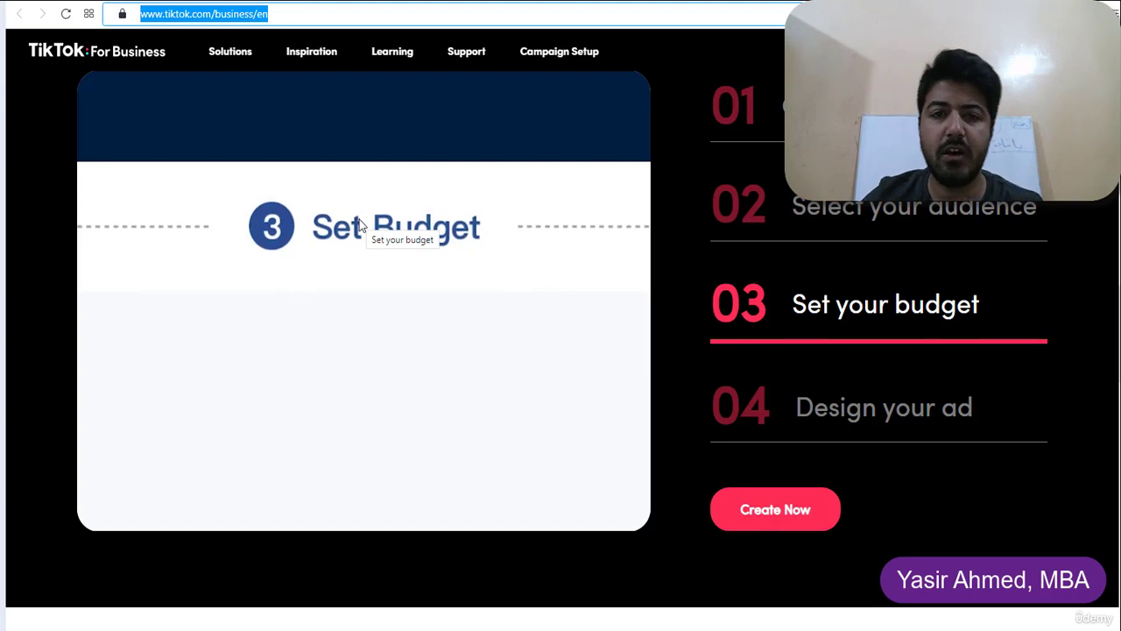
{"action": "scroll", "coordinate": [382, 226], "scroll_direction": "up", "scroll_amount": 2}
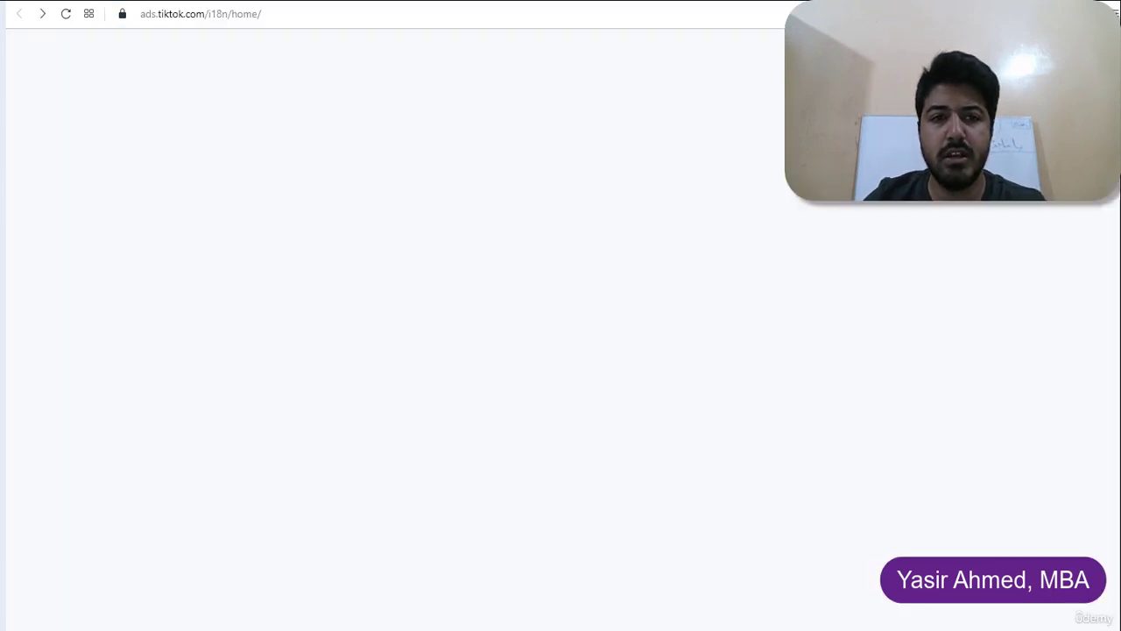
Step: Expand the Business Center group on the account selection page and view the Business Center accounts page
{"action": "left_click", "coordinate": [465, 9]}
{"action": "key", "text": "Escape"}
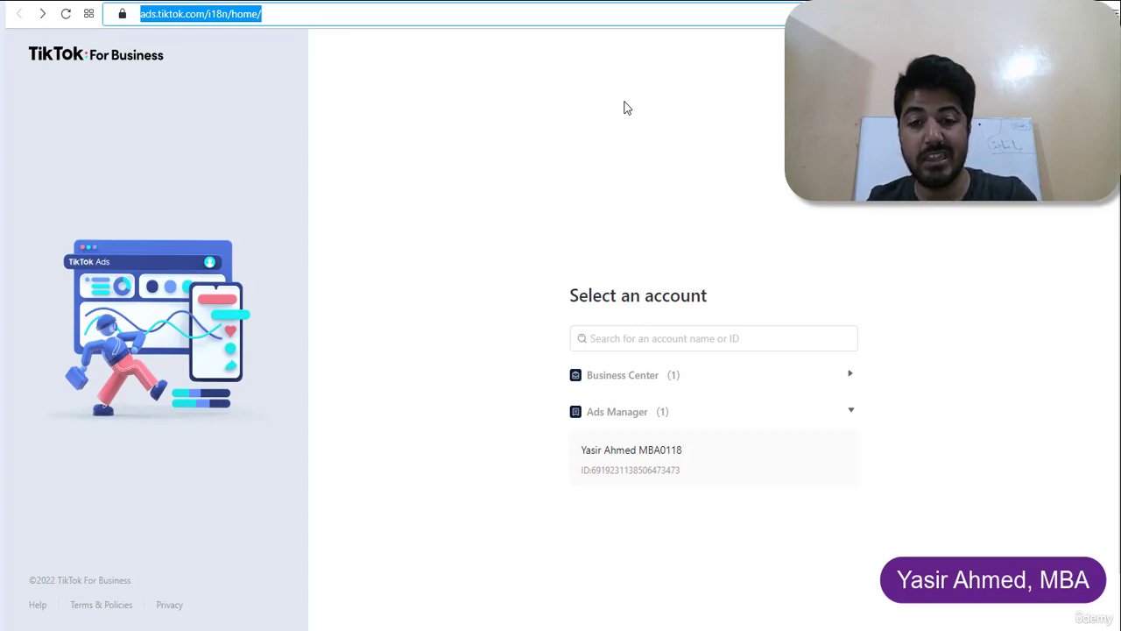
{"action": "left_click", "coordinate": [854, 386]}
{"action": "left_click", "coordinate": [850, 377]}
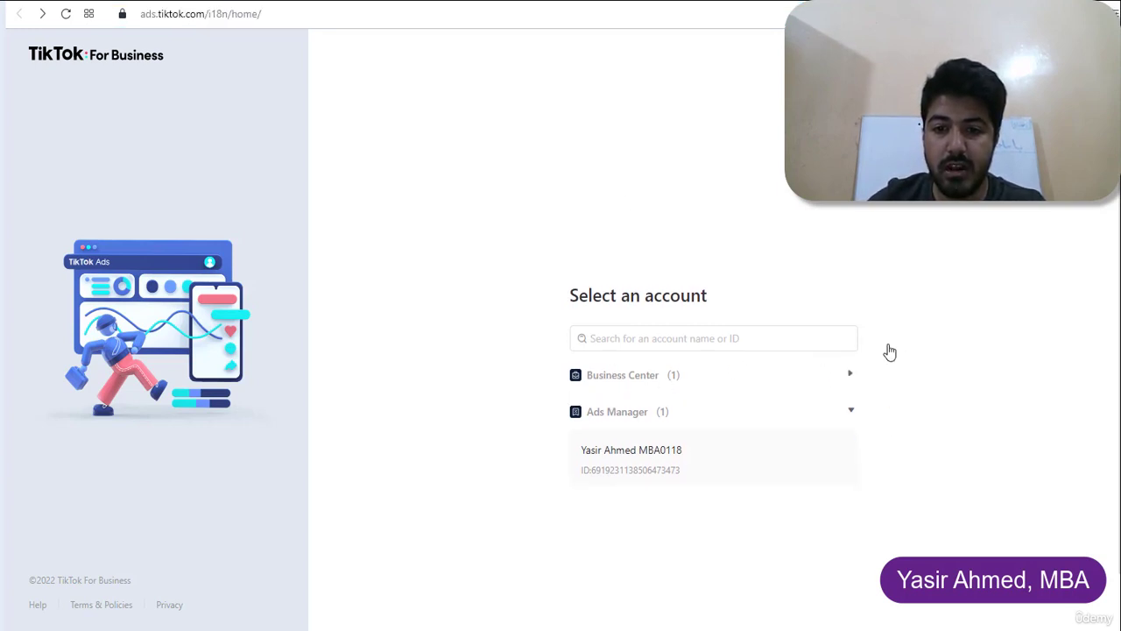
{"action": "left_click", "coordinate": [852, 377]}
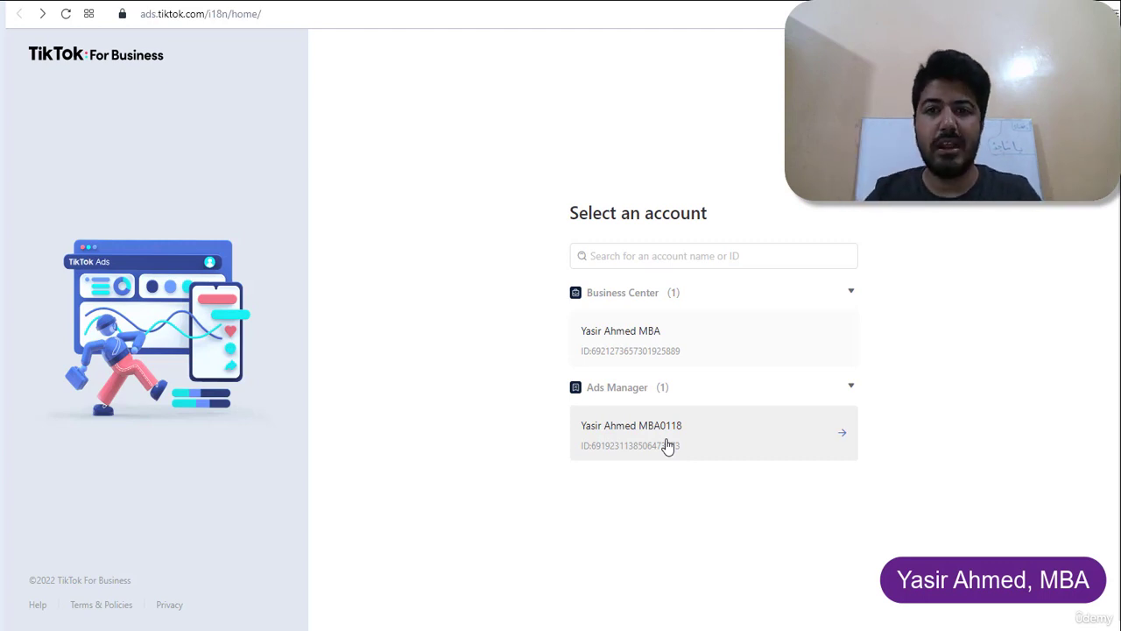
{"action": "left_click", "coordinate": [668, 447]}
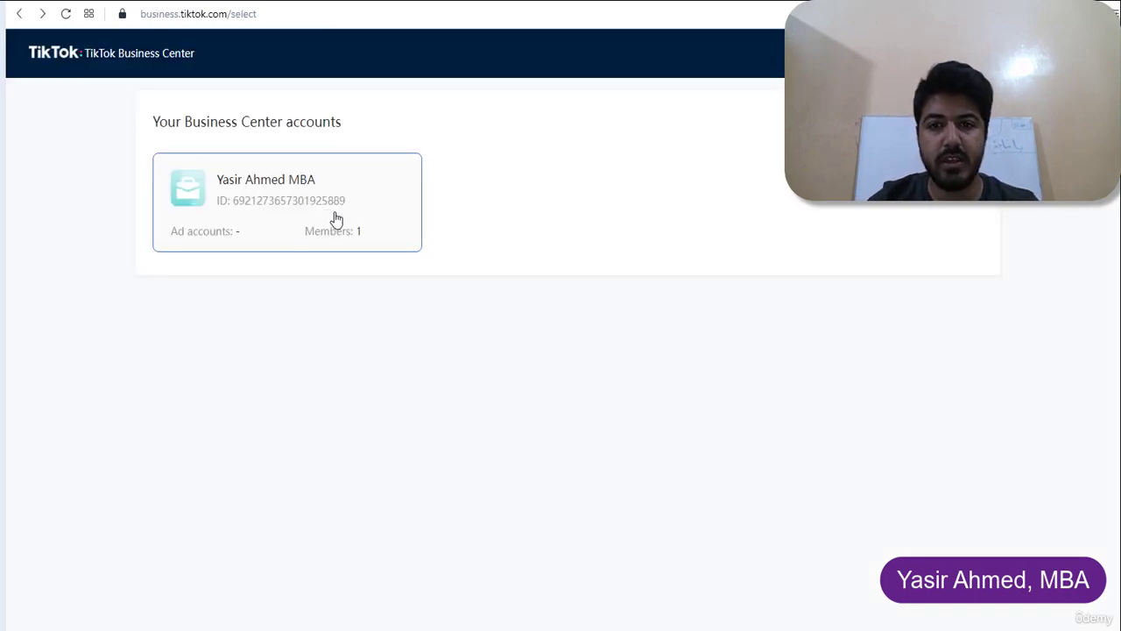
{"action": "left_click_drag", "start_coordinate": [320, 227], "coordinate": [335, 212]}
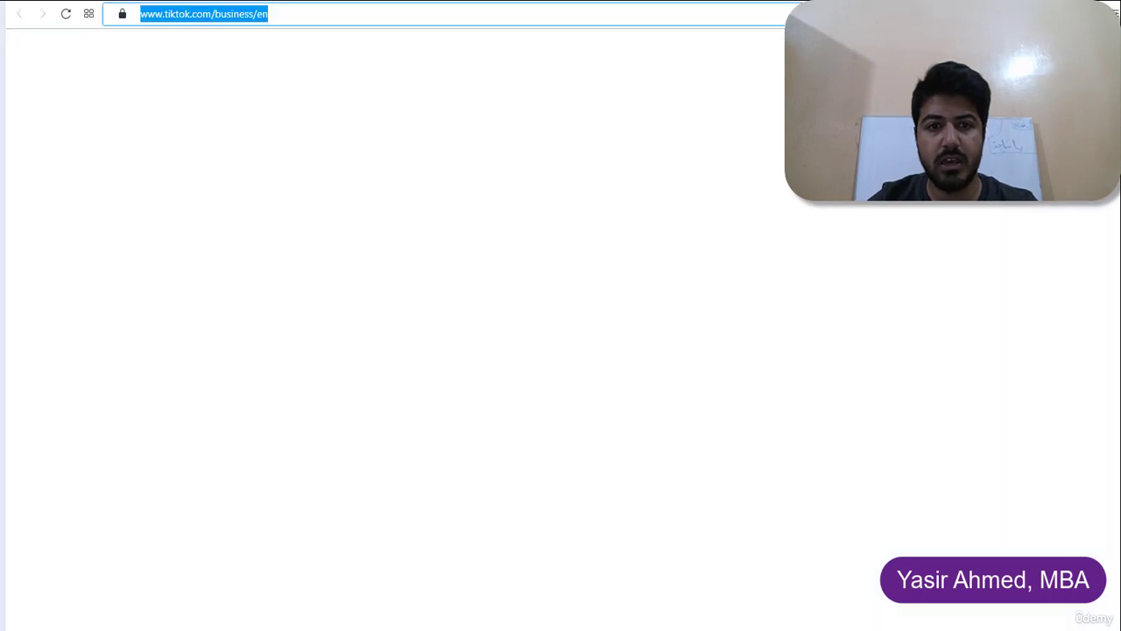
{"action": "left_click", "coordinate": [394, 202]}
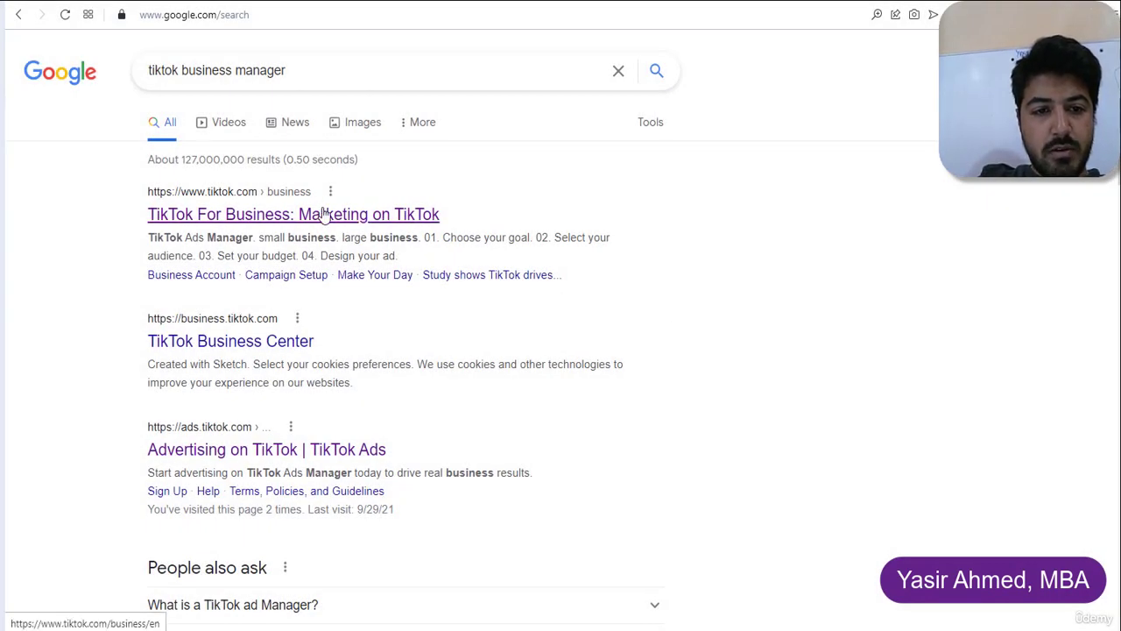
Step: Open the TikTok For Business search result and start the advertiser sign-up from its home page
{"action": "right_click", "coordinate": [324, 214]}
{"action": "left_click", "coordinate": [352, 221]}
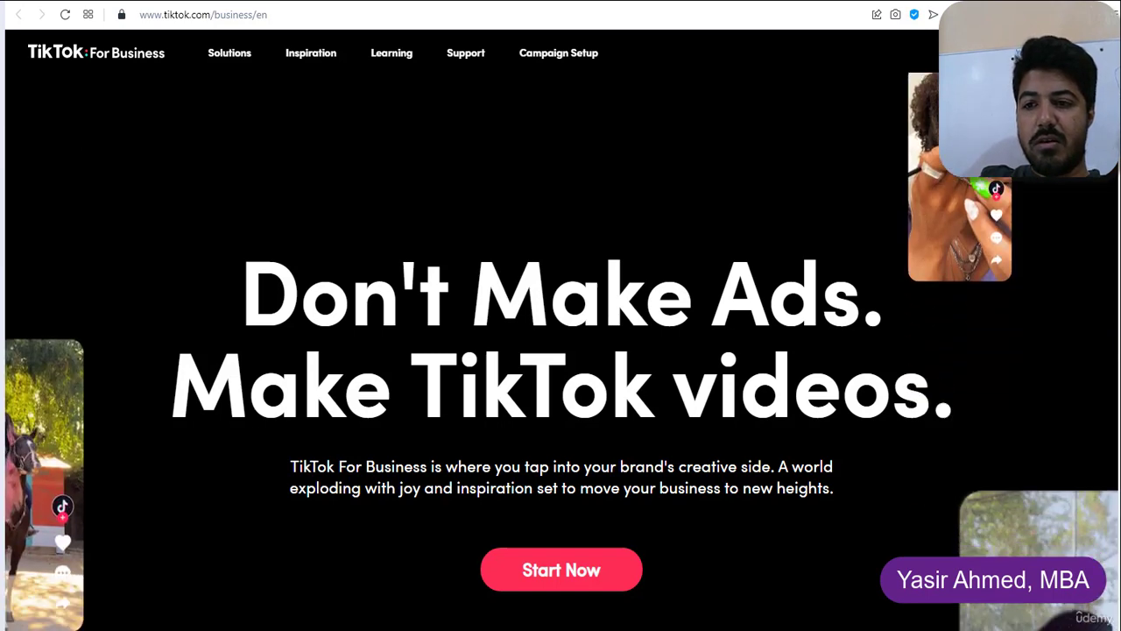
{"action": "left_click", "coordinate": [562, 569]}
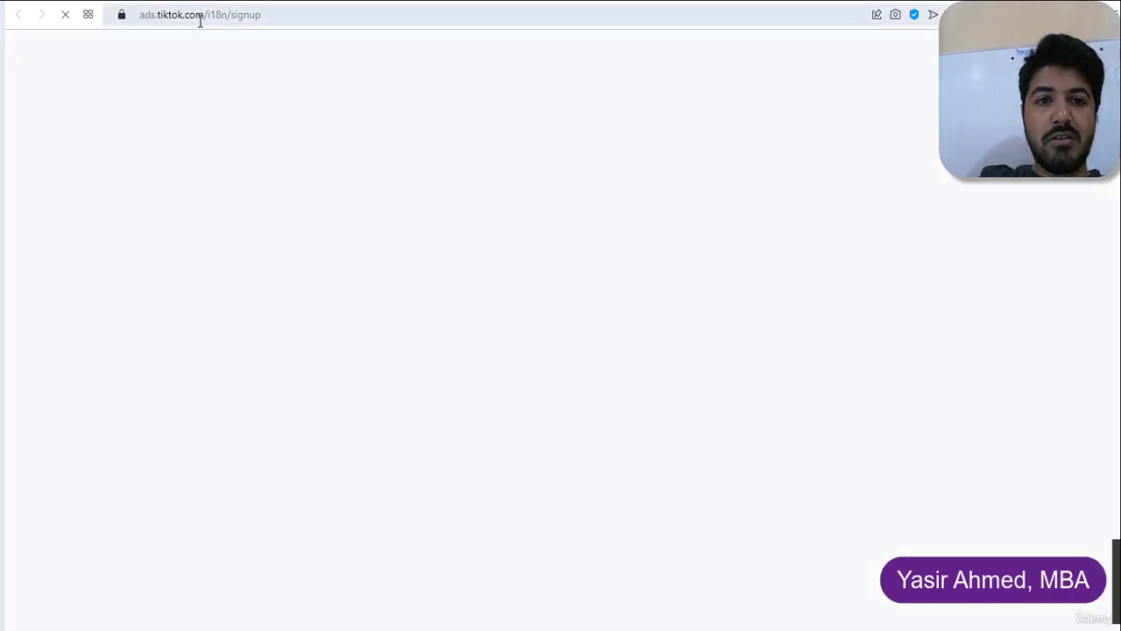
{"action": "left_click_drag", "start_coordinate": [208, 17], "coordinate": [222, 17]}
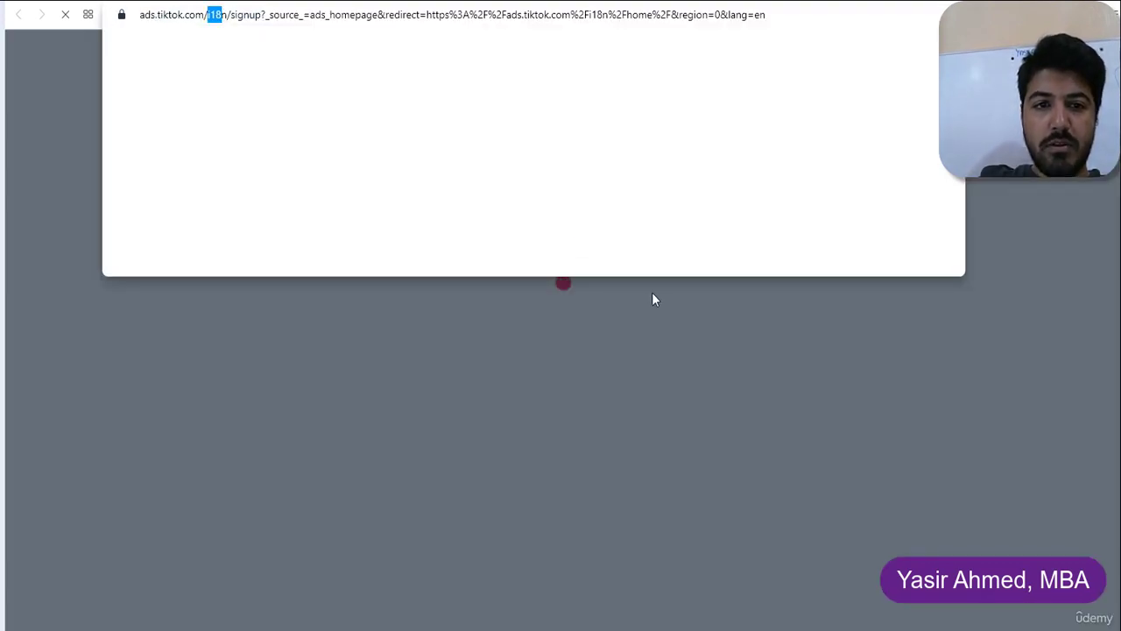
{"action": "left_click", "coordinate": [651, 305]}
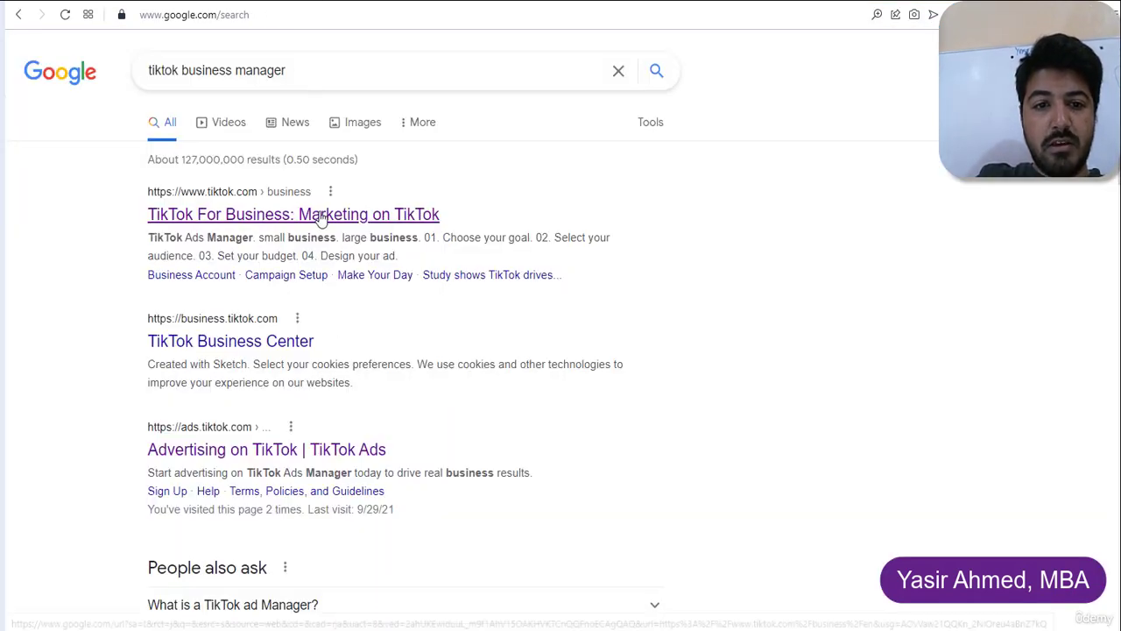
Step: Open the TikTok Business Center search result in a new tab and expand the Business Center group on the account selection page
{"action": "right_click", "coordinate": [278, 347]}
{"action": "left_click", "coordinate": [318, 386]}
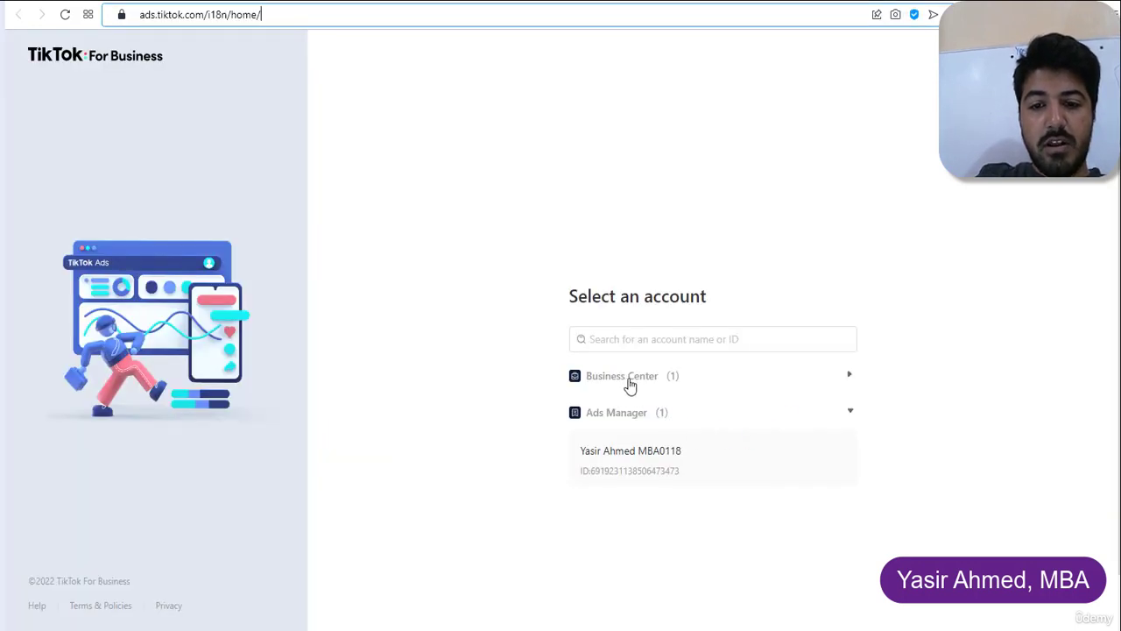
{"action": "left_click", "coordinate": [848, 377]}
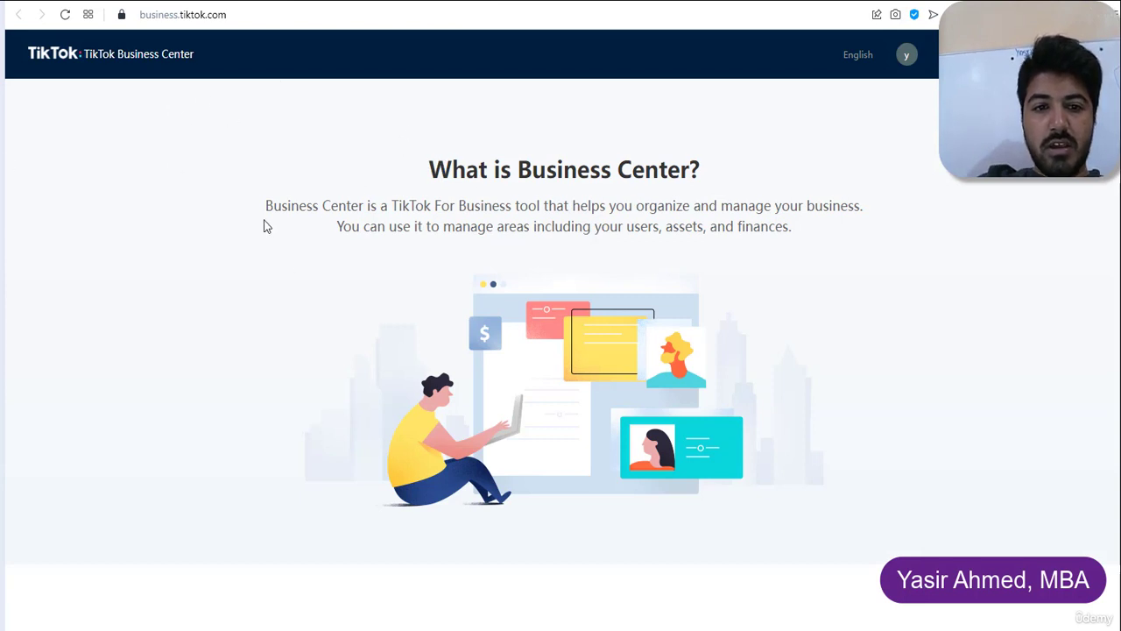
Step: Read the Business Center introduction and the three uses listed under What can you do in Business Center
{"action": "left_click_drag", "start_coordinate": [268, 205], "coordinate": [545, 209]}
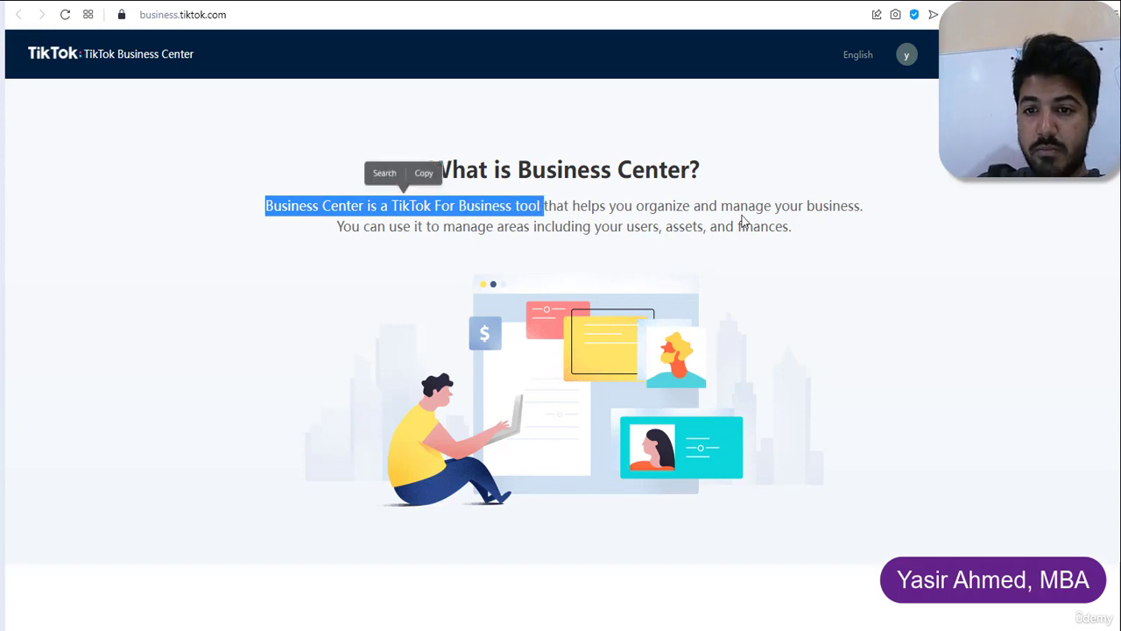
{"action": "left_click", "coordinate": [290, 242]}
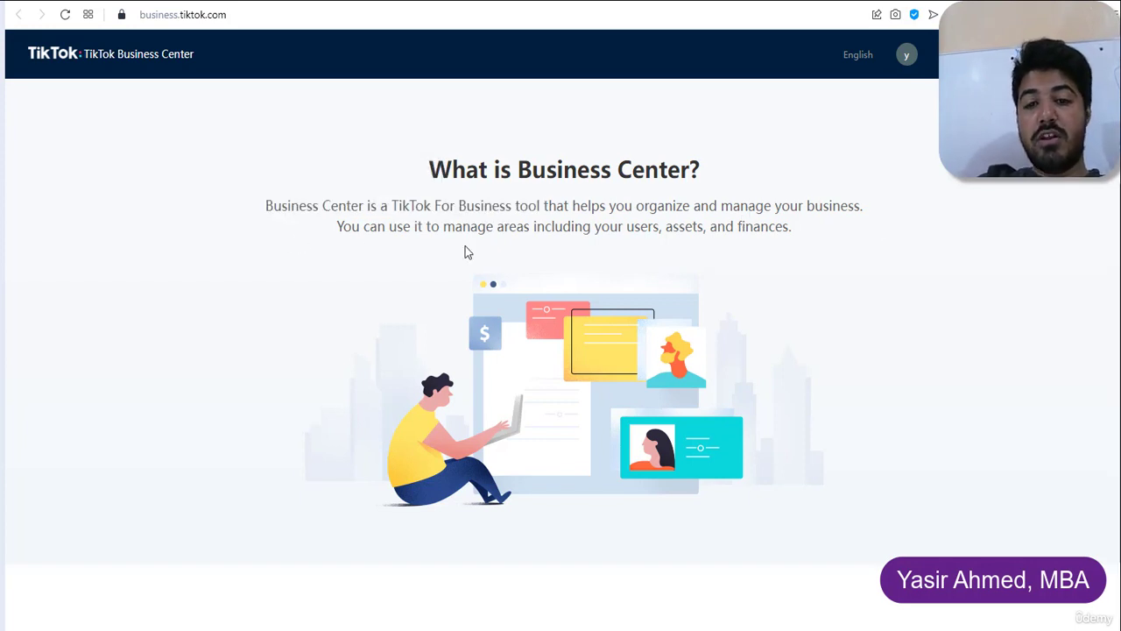
{"action": "scroll", "coordinate": [780, 279], "scroll_direction": "down", "scroll_amount": 2}
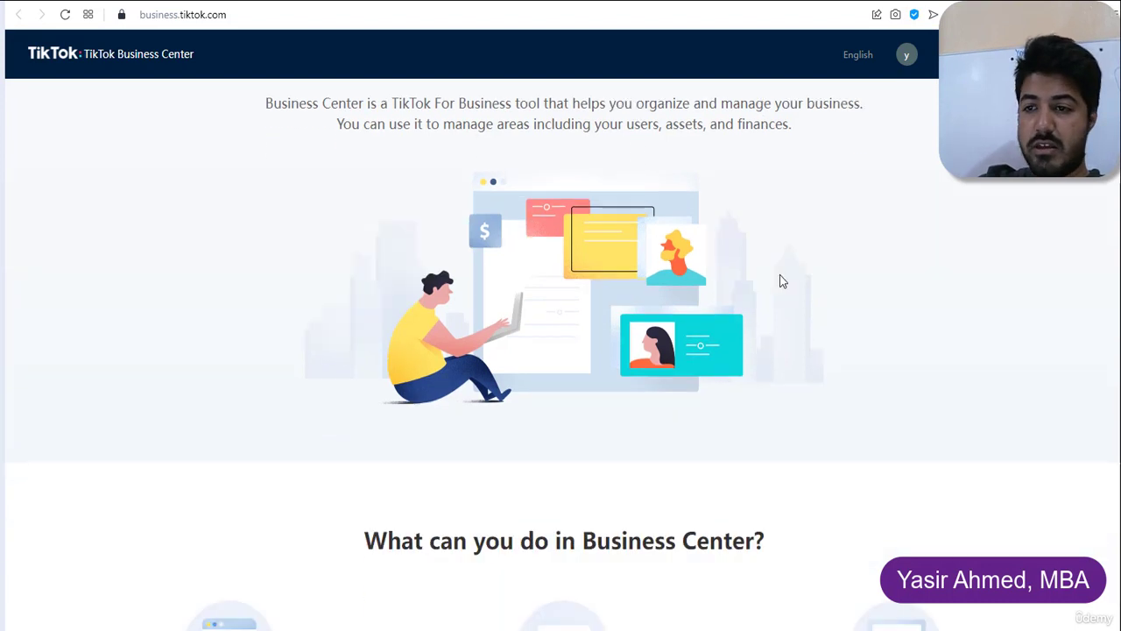
{"action": "scroll", "coordinate": [781, 281], "scroll_direction": "down", "scroll_amount": 3}
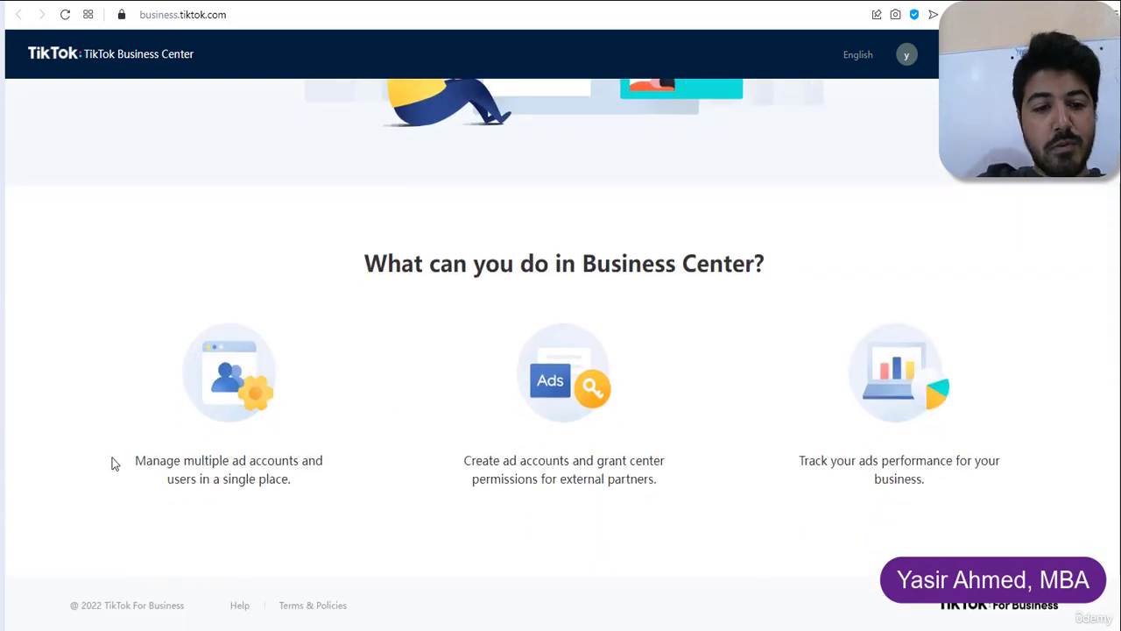
{"action": "left_click_drag", "start_coordinate": [132, 465], "coordinate": [319, 494]}
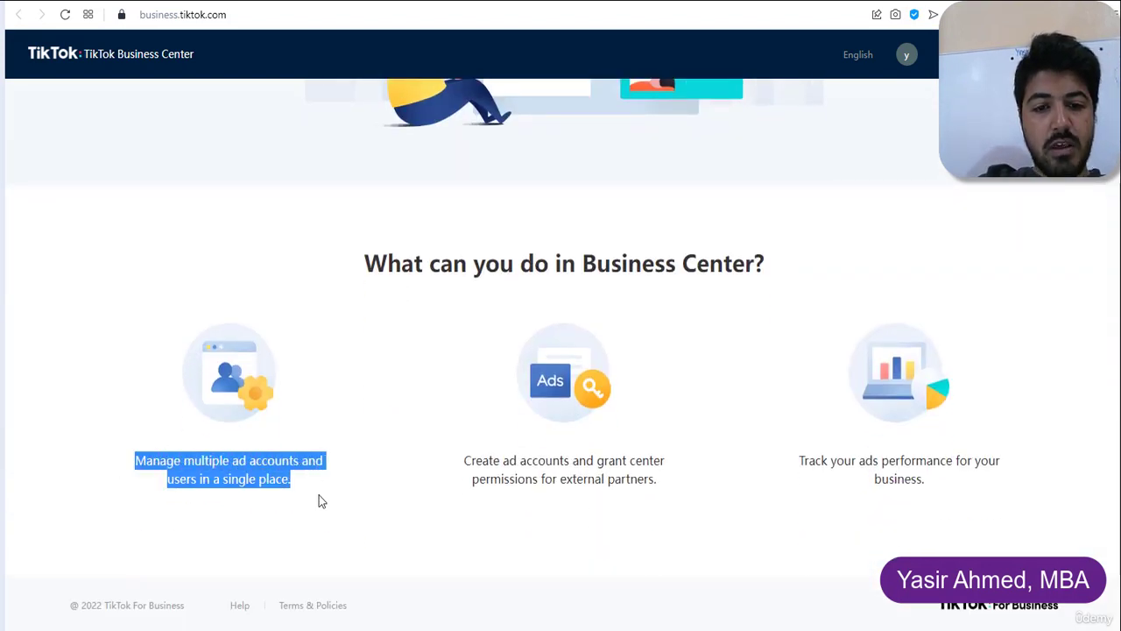
{"action": "left_click", "coordinate": [576, 484]}
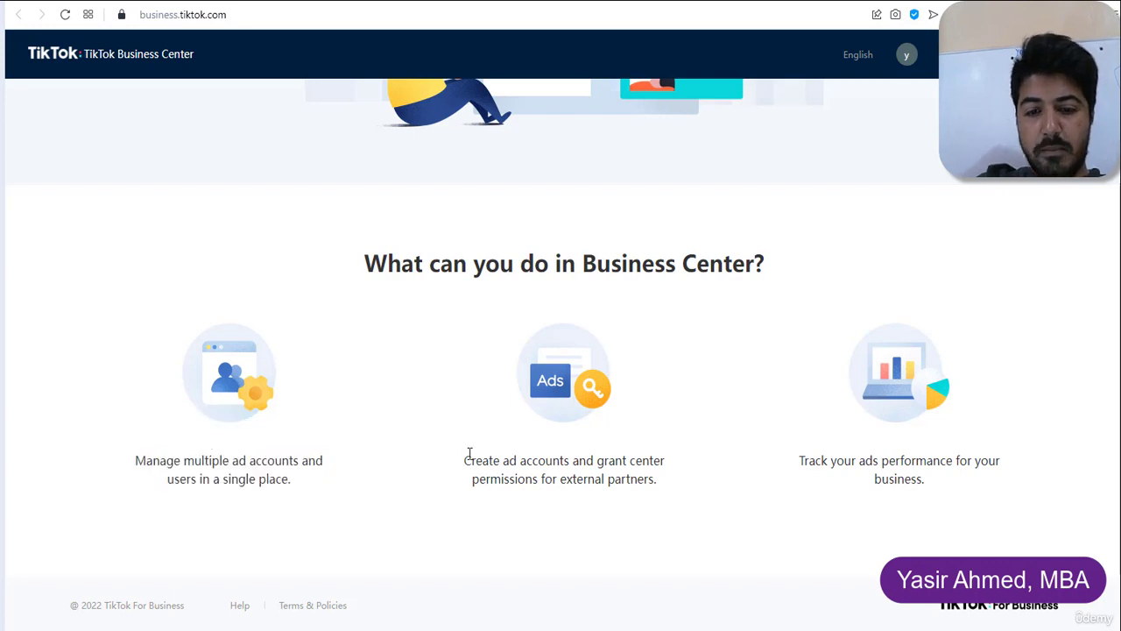
{"action": "left_click_drag", "start_coordinate": [467, 456], "coordinate": [697, 500]}
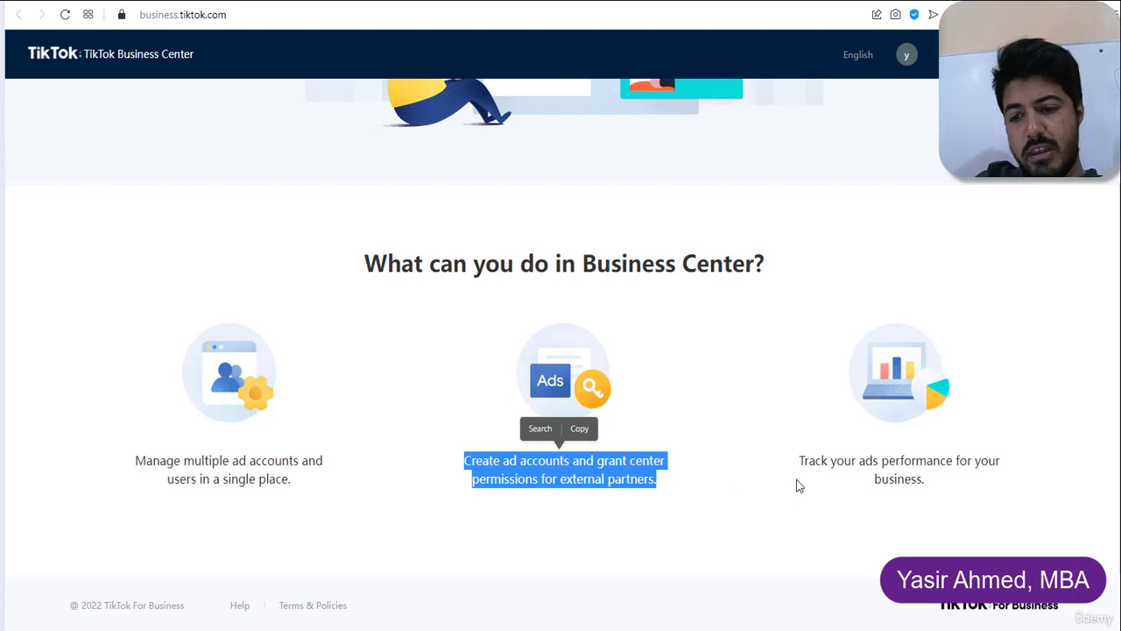
{"action": "left_click_drag", "start_coordinate": [800, 456], "coordinate": [983, 535]}
{"action": "scroll", "coordinate": [930, 461], "scroll_direction": "up", "scroll_amount": 4}
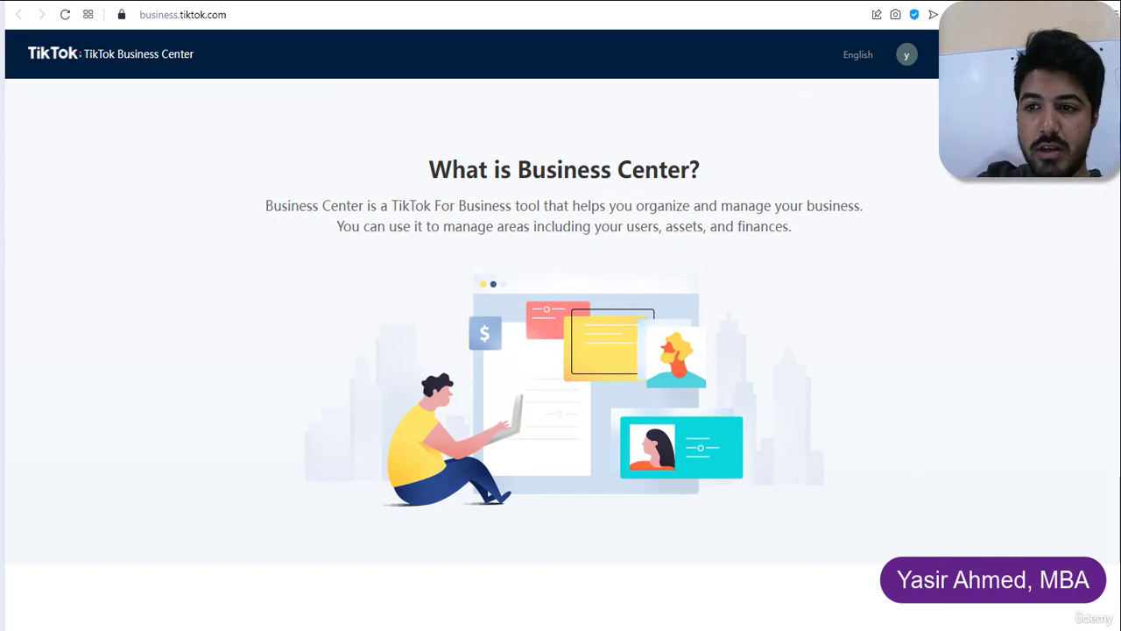
Step: Go to the list of Business Center accounts and try to open the existing account separately
{"action": "left_click", "coordinate": [1094, 178]}
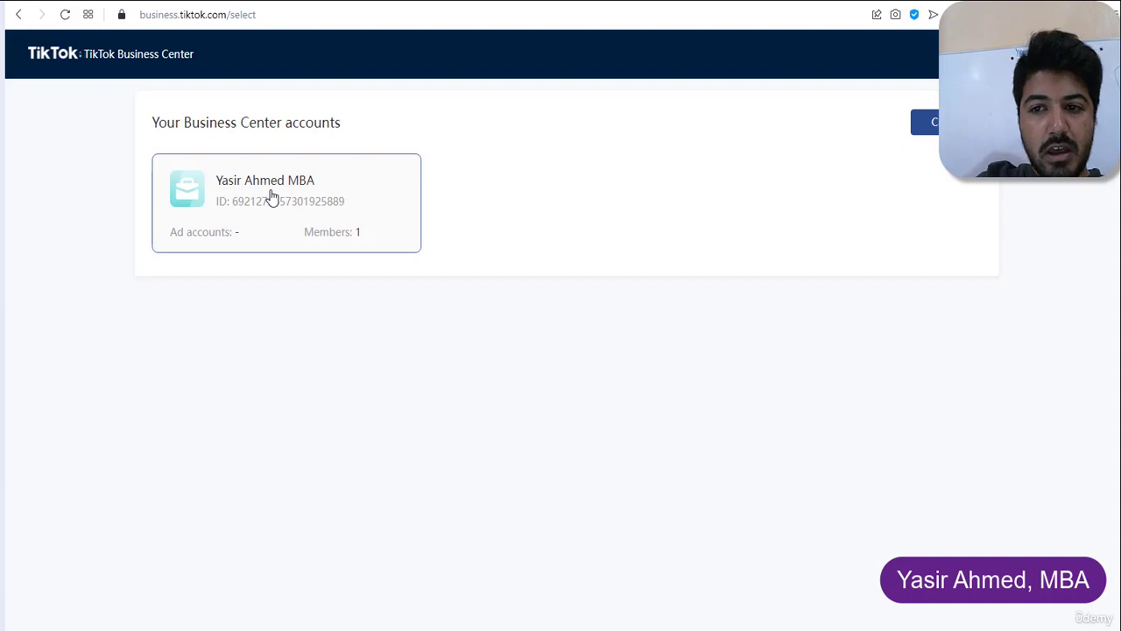
{"action": "right_click", "coordinate": [271, 196]}
{"action": "left_click", "coordinate": [289, 202]}
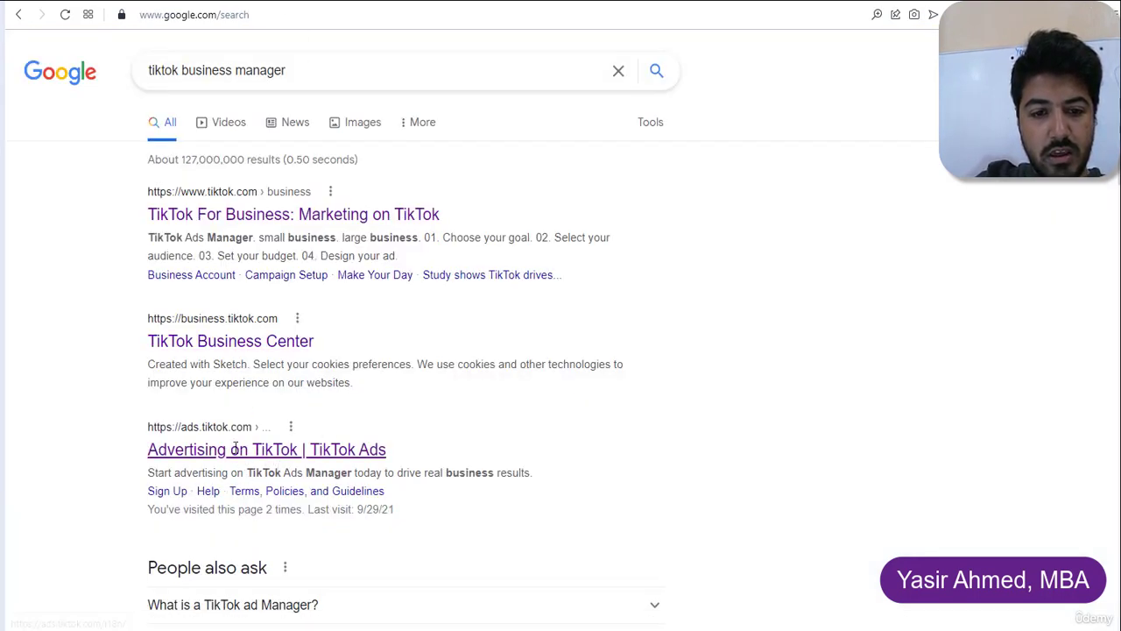
Step: Open the Advertising on TikTok search result and enter the Business Center account from the account selection page
{"action": "left_click", "coordinate": [376, 449]}
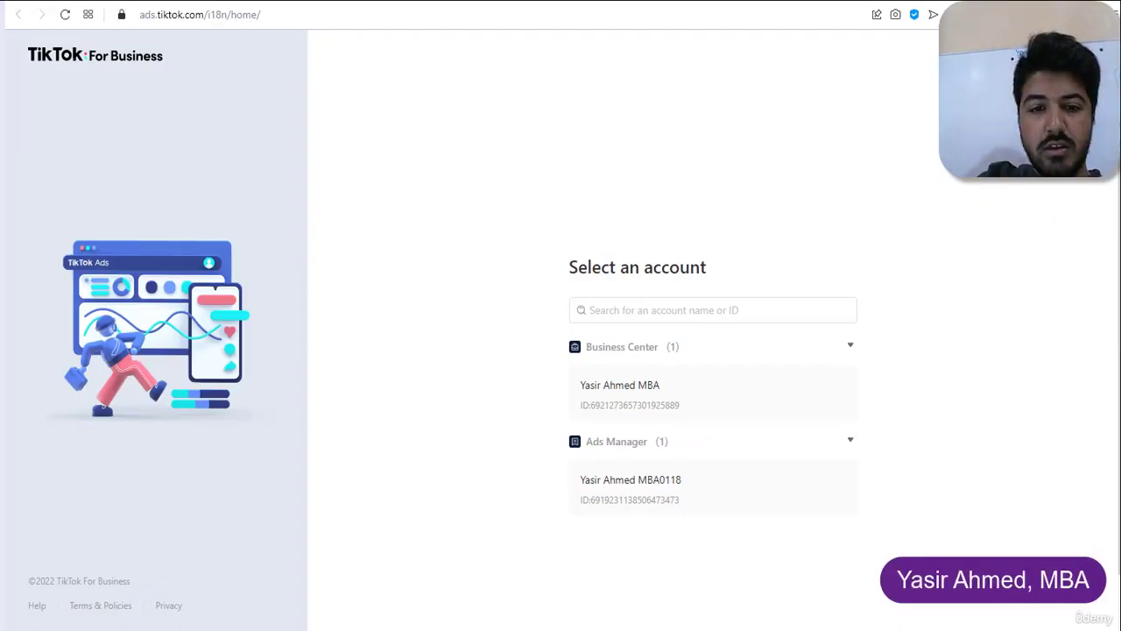
{"action": "right_click", "coordinate": [616, 391]}
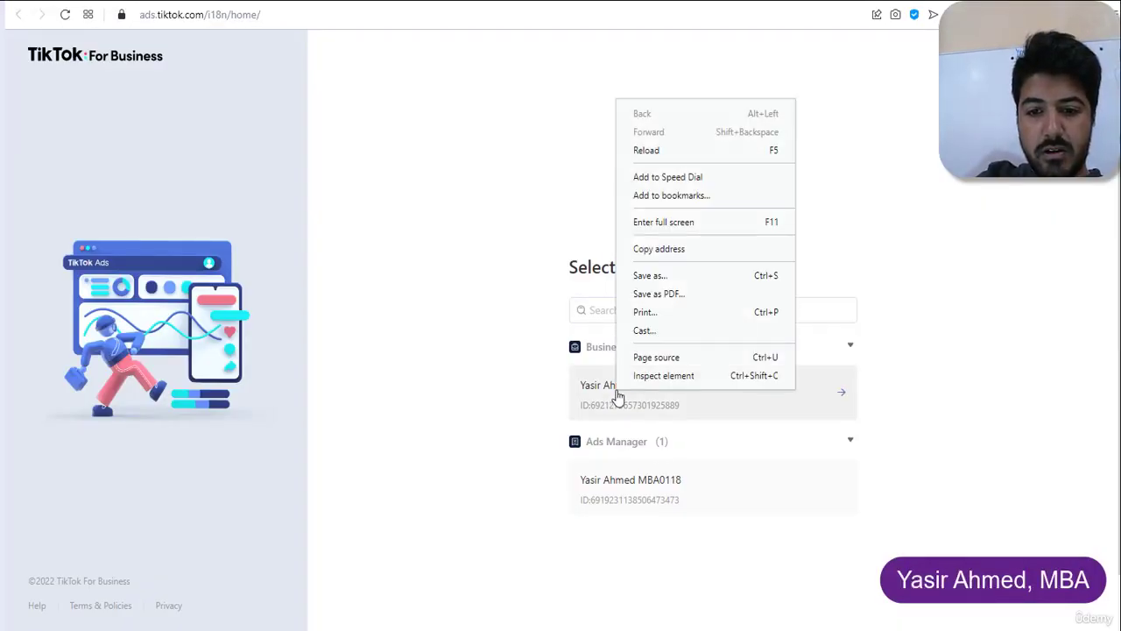
{"action": "left_click", "coordinate": [472, 308]}
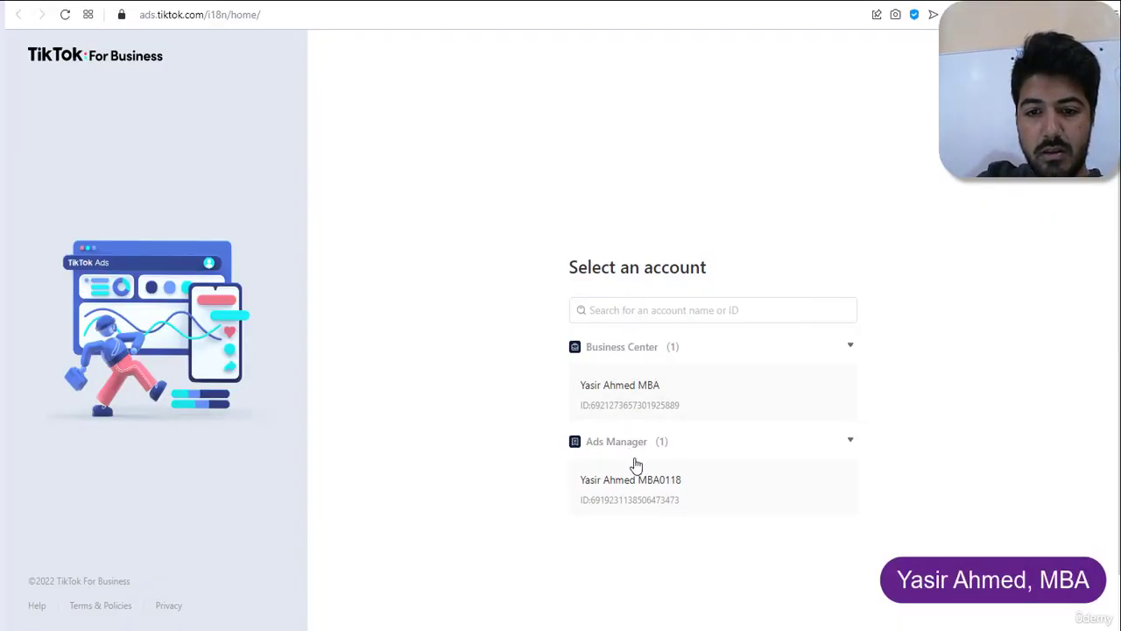
{"action": "left_click", "coordinate": [653, 409]}
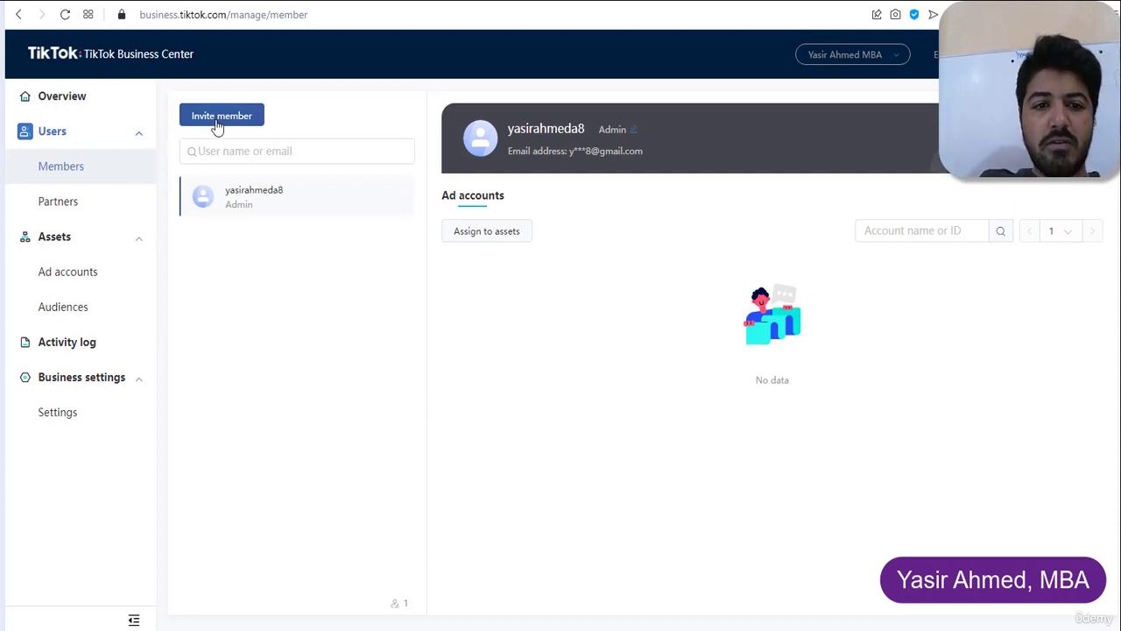
Step: View the Partners page and read the options for adding a first ad account on the Ad accounts page
{"action": "left_click", "coordinate": [72, 217]}
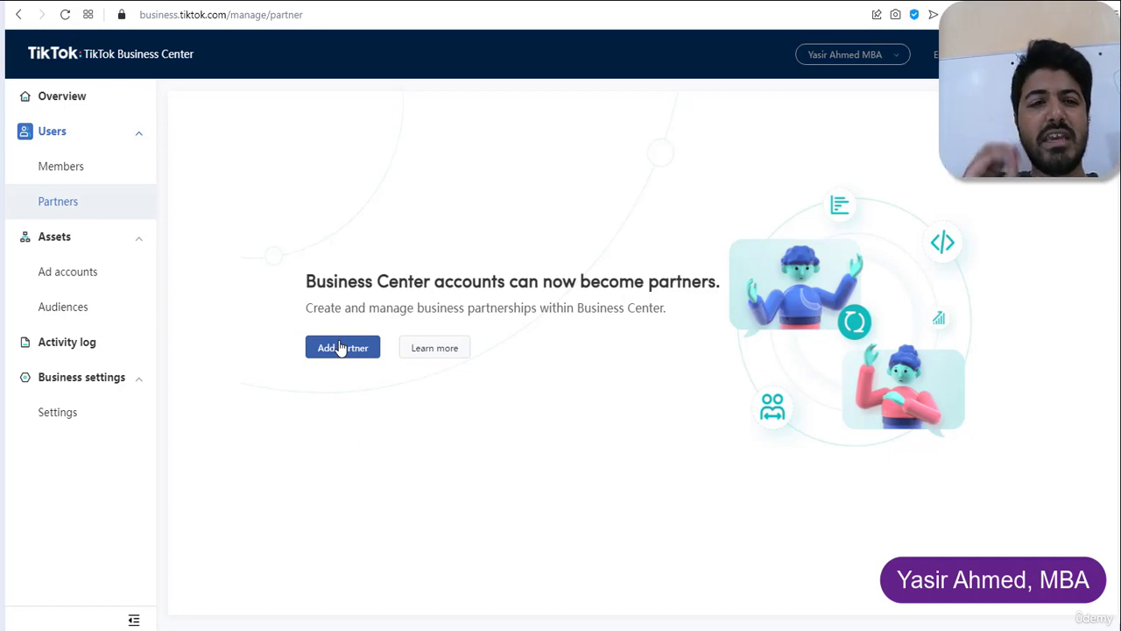
{"action": "left_click", "coordinate": [84, 285]}
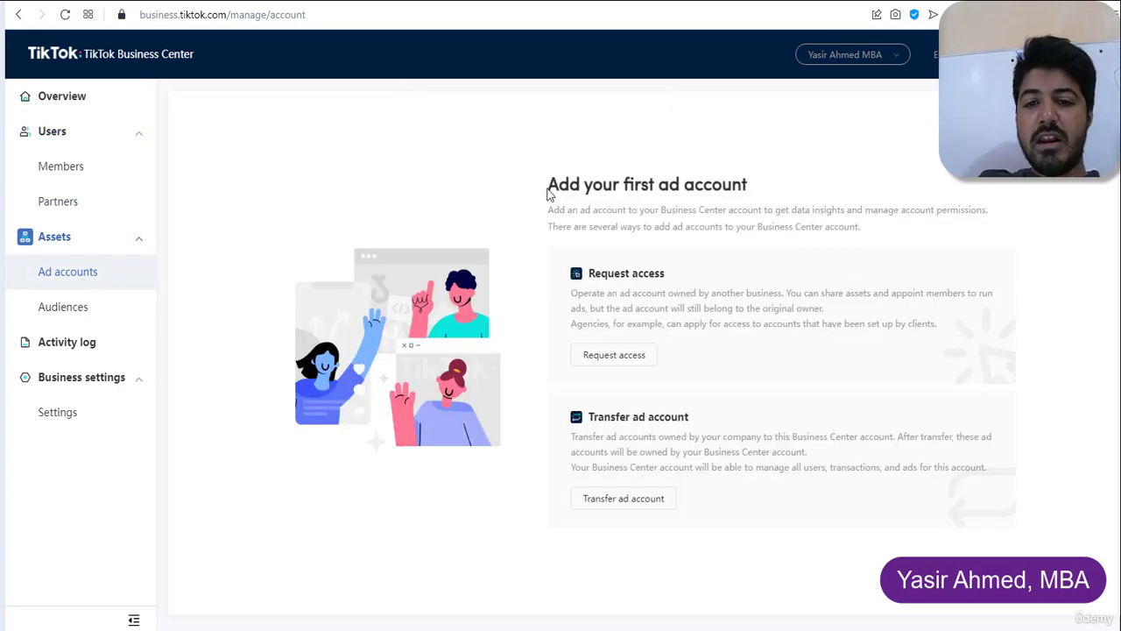
{"action": "left_click_drag", "start_coordinate": [548, 184], "coordinate": [719, 183]}
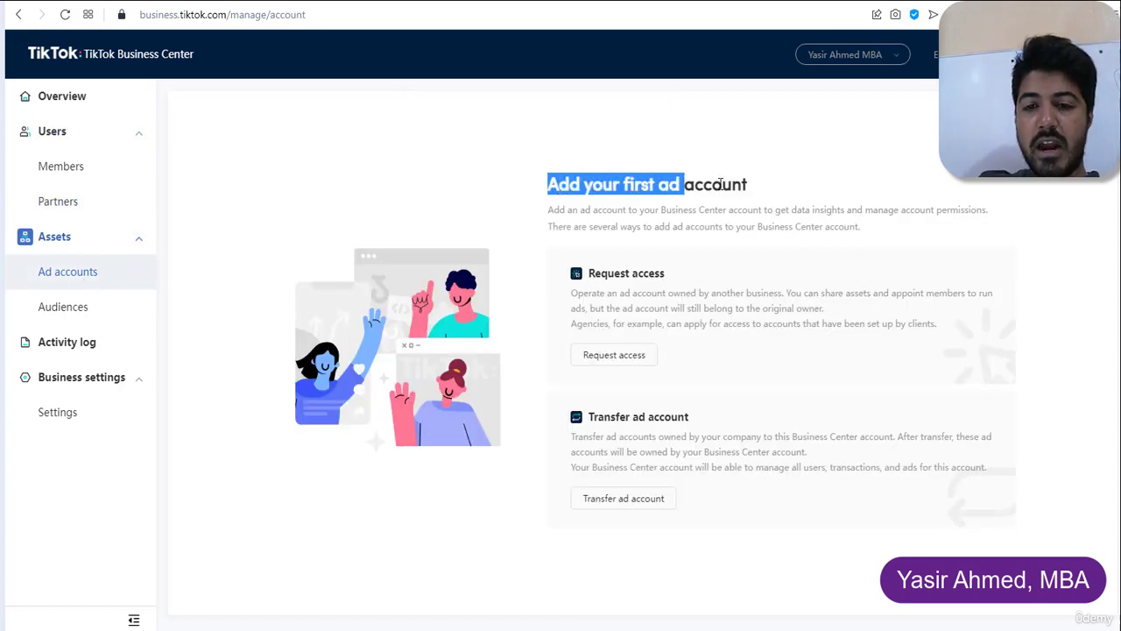
{"action": "left_click", "coordinate": [741, 243]}
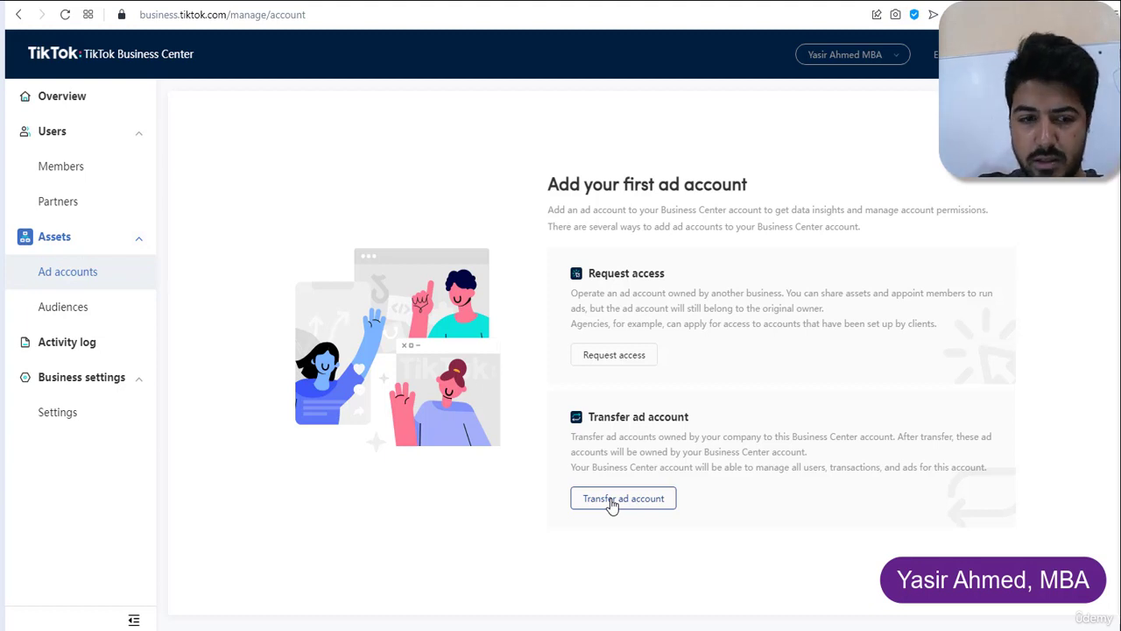
Step: Open the request for access to an ad account and make its Account ID field ready for entry
{"action": "left_click", "coordinate": [619, 355]}
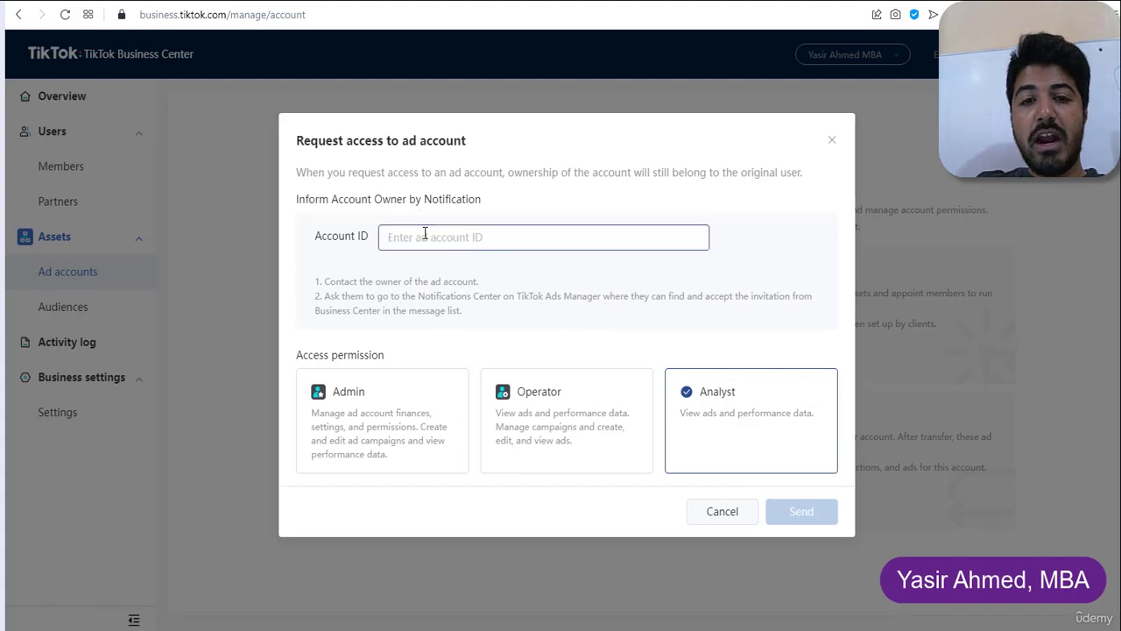
{"action": "left_click", "coordinate": [425, 235]}
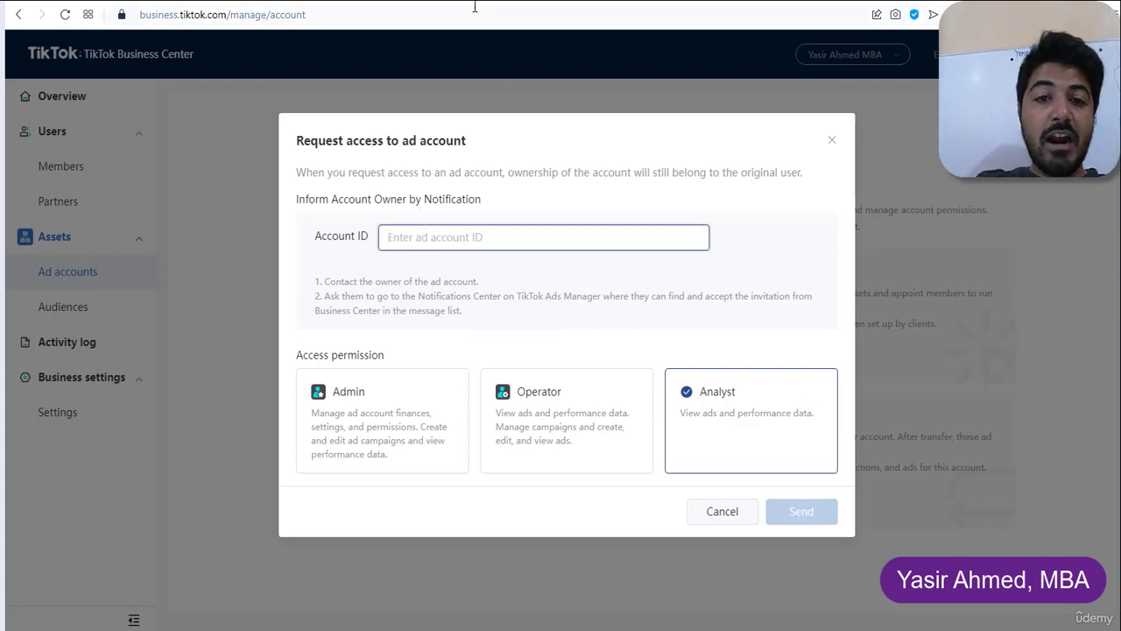
Step: Go back through the open browser pages to the Google search results for tiktok business manager
{"action": "key", "text": "ctrl+Tab"}
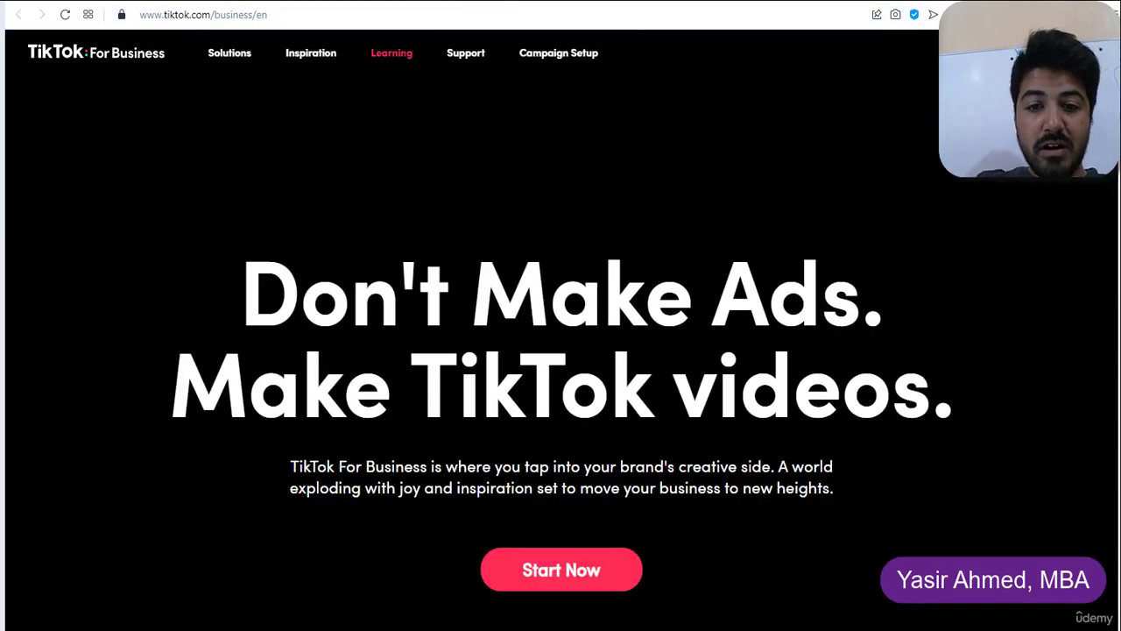
{"action": "key", "text": "ctrl+Tab"}
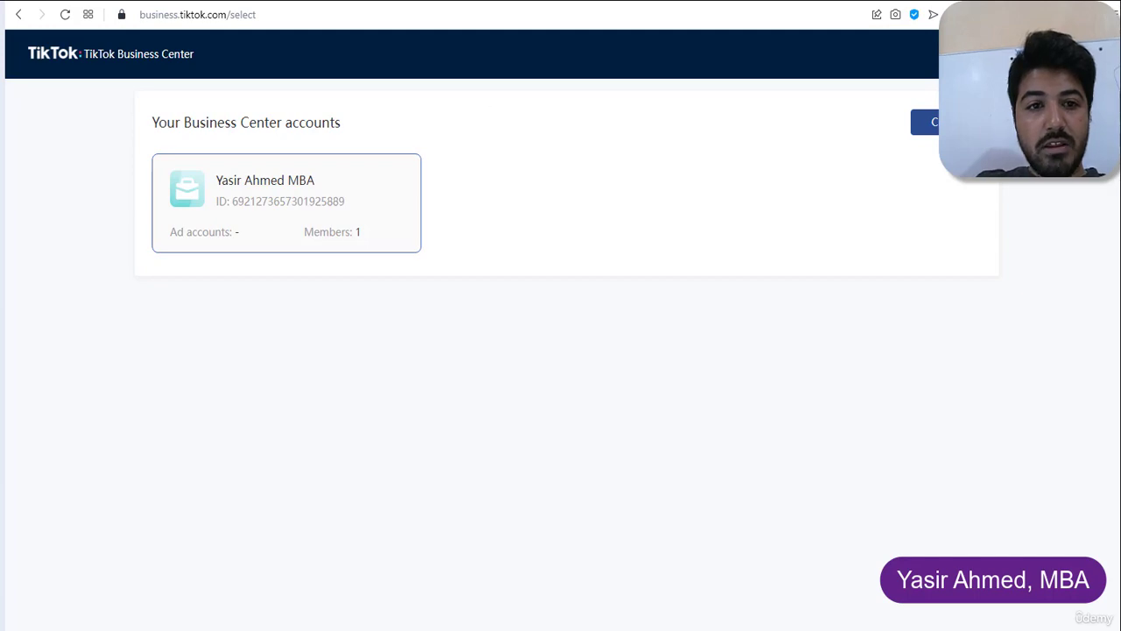
{"action": "left_click", "coordinate": [42, 2]}
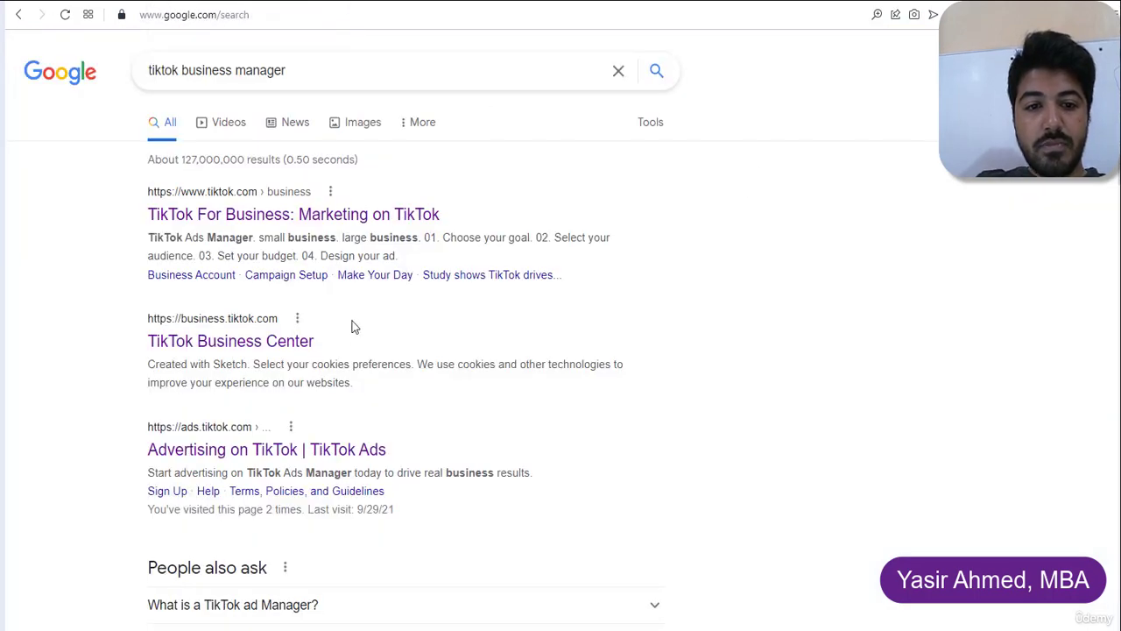